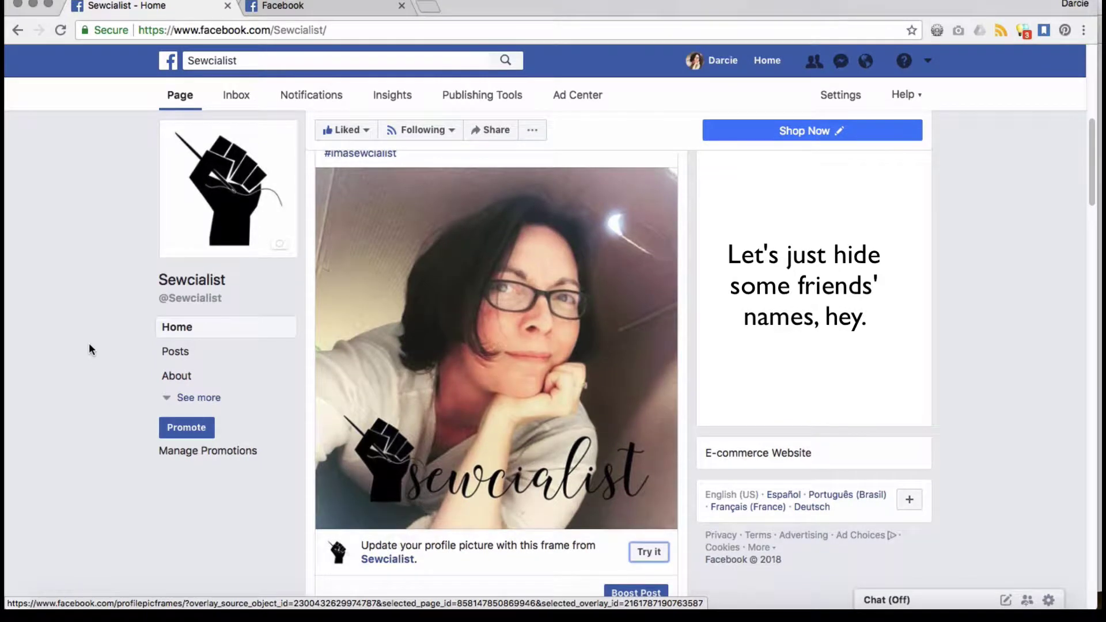
Switch to the News Feed tab and expand the Explore list to reveal Create a Frame
scroll(88, 343, "down", 4)
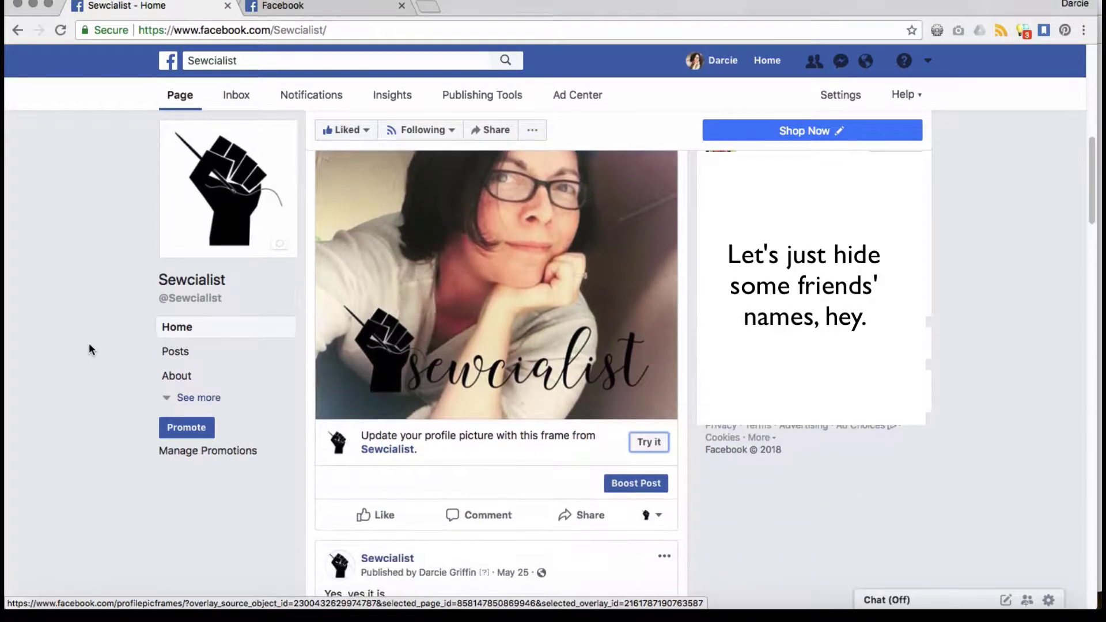
scroll(89, 344, "up", 3)
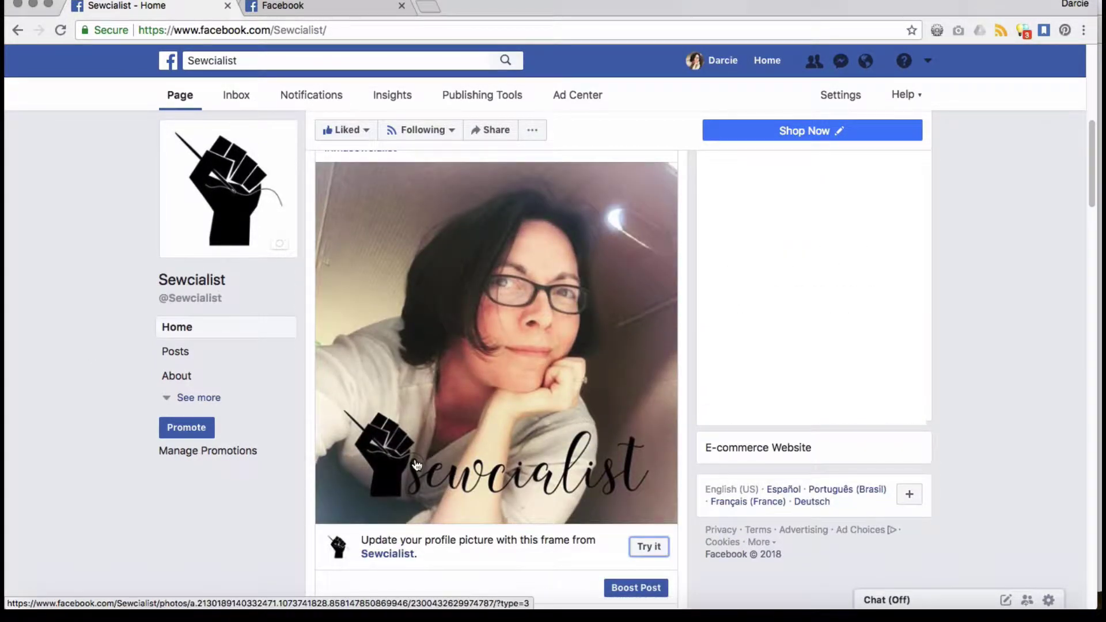
left_click(316, 8)
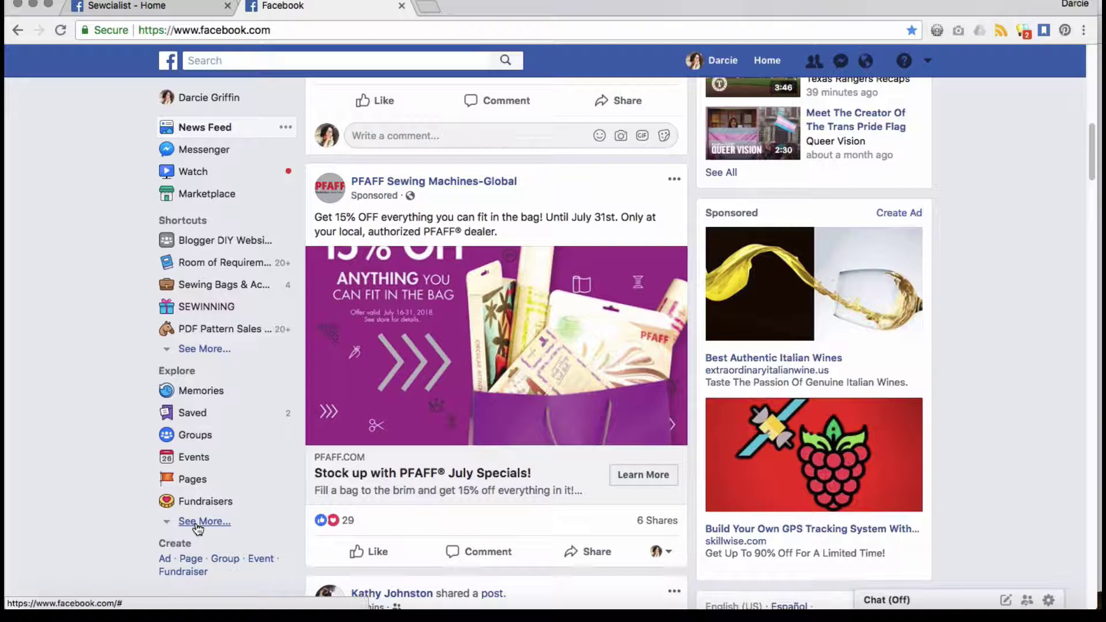
left_click(198, 524)
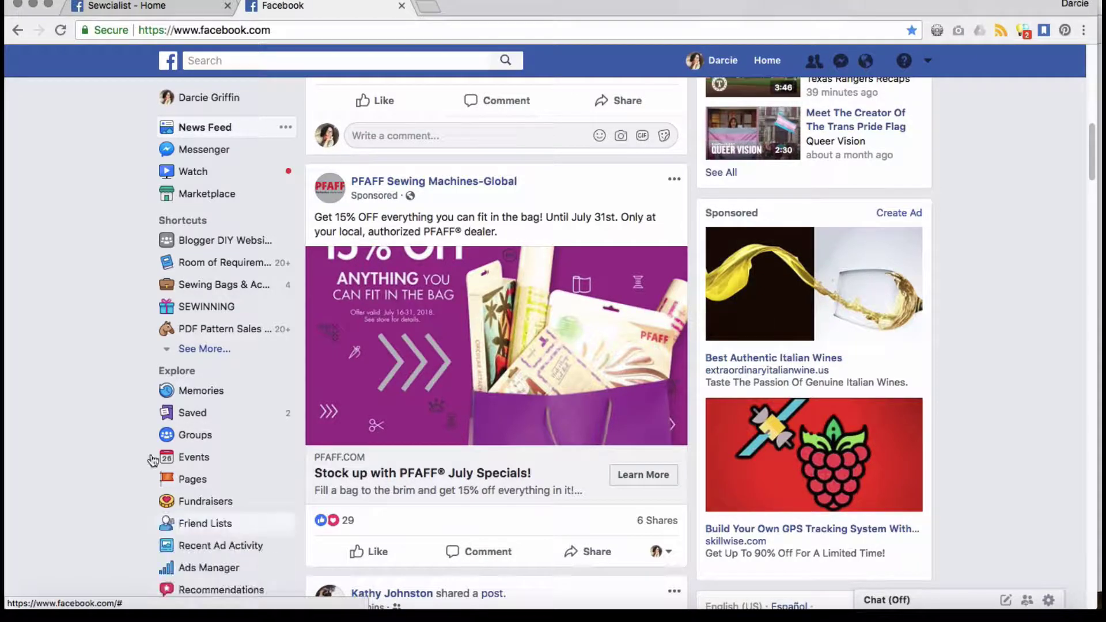
scroll(118, 371, "down", 4)
scroll(118, 367, "down", 5)
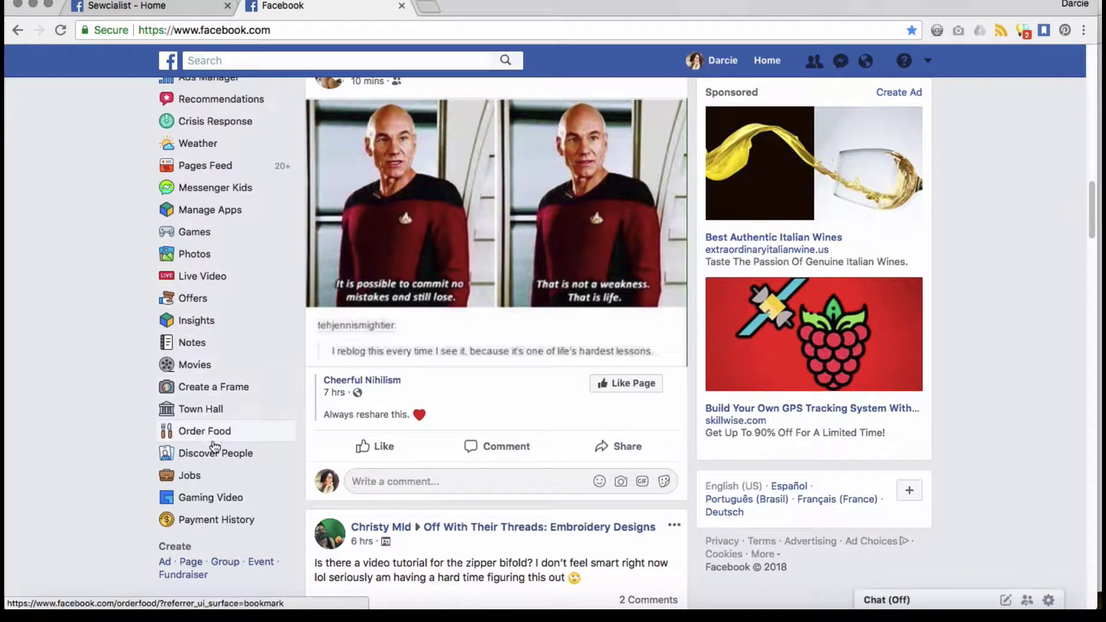
Open Create a Frame and scroll the Camera Effects Platform page down to its Create a Frame section
left_click(211, 390)
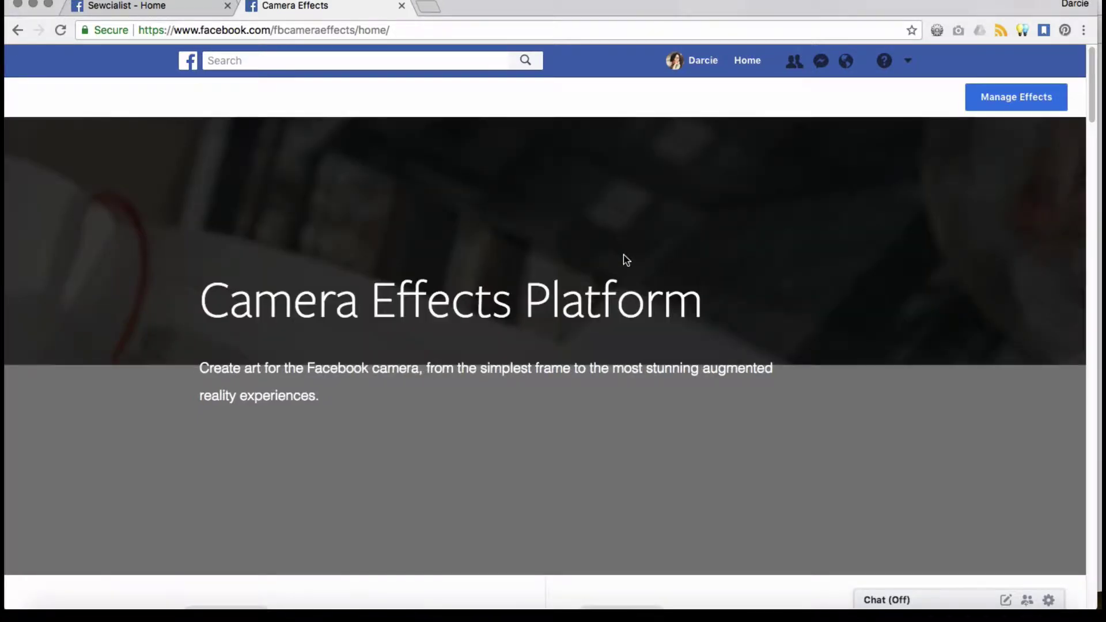
scroll(624, 257, "down", 3)
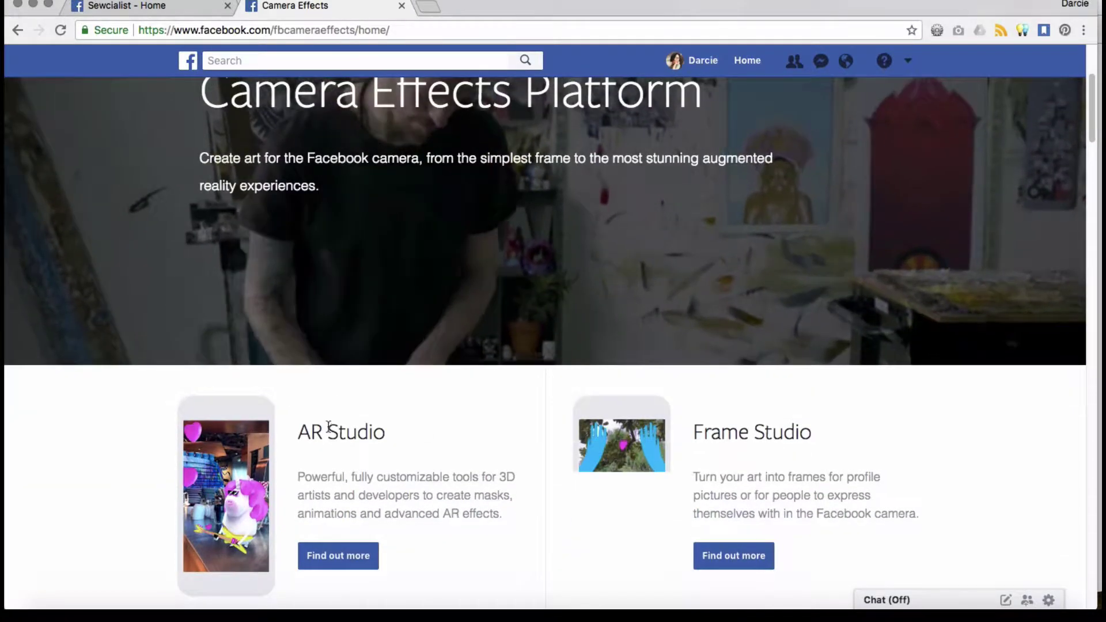
scroll(605, 432, "down", 1)
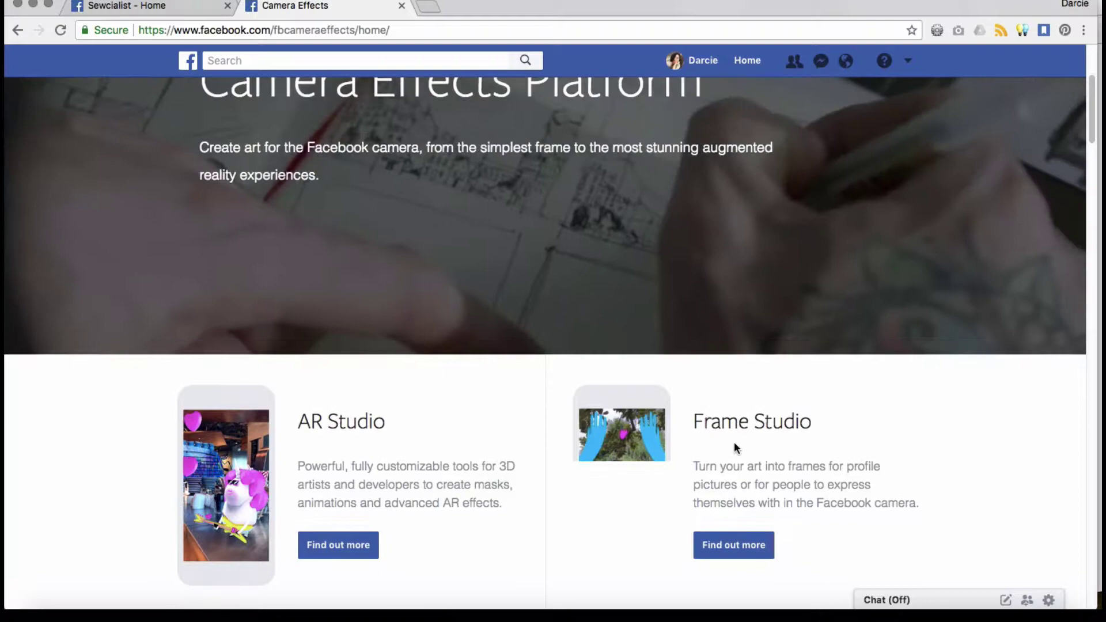
scroll(610, 385, "down", 20)
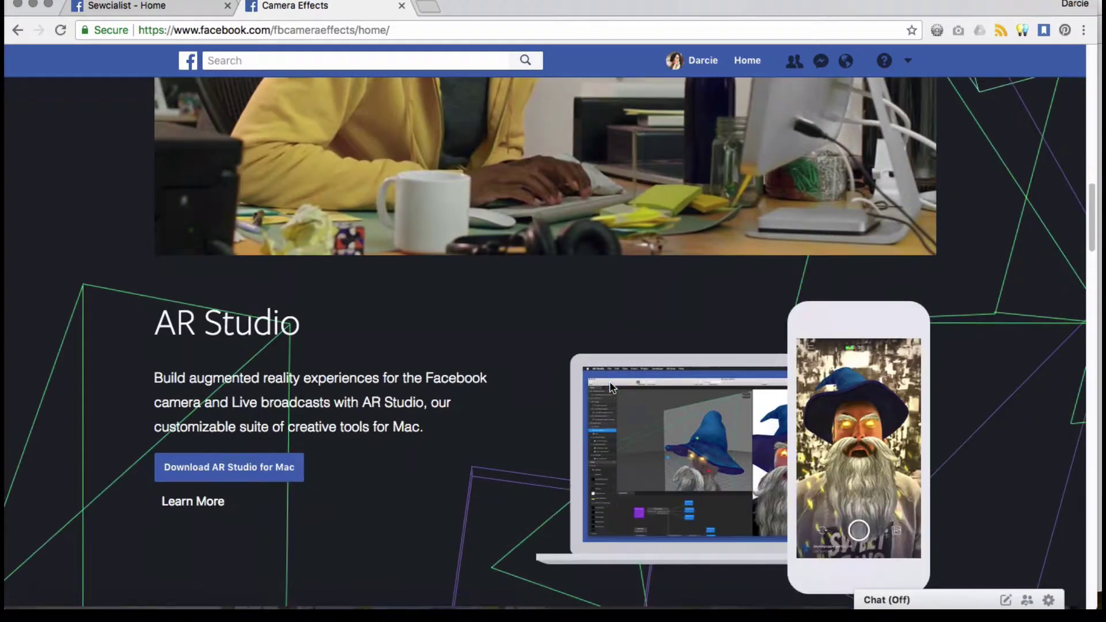
scroll(611, 387, "down", 20)
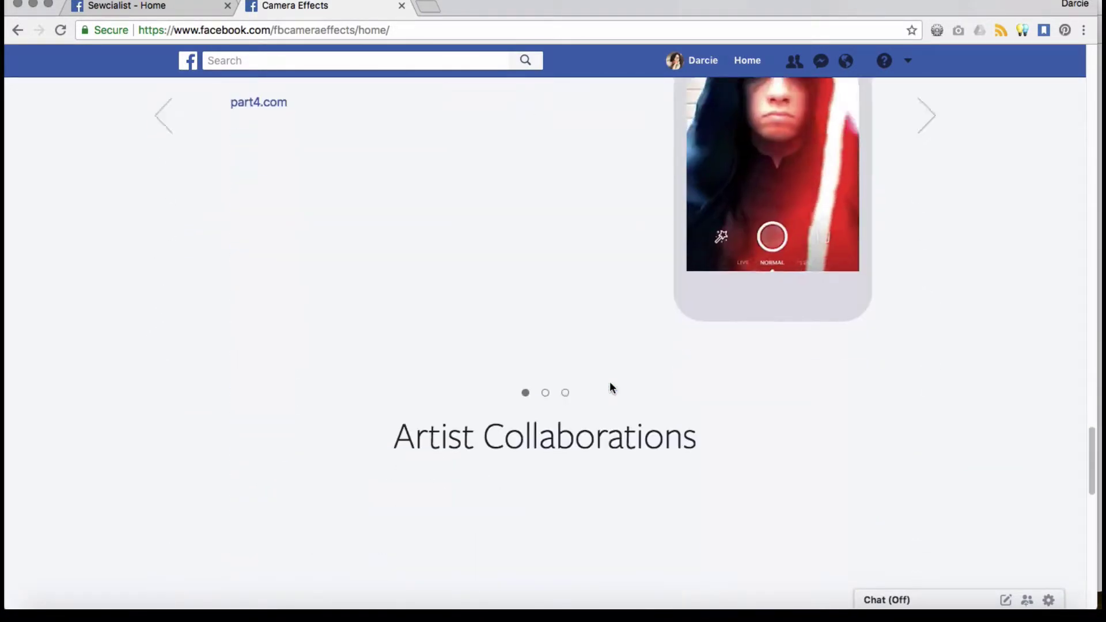
scroll(612, 386, "down", 5)
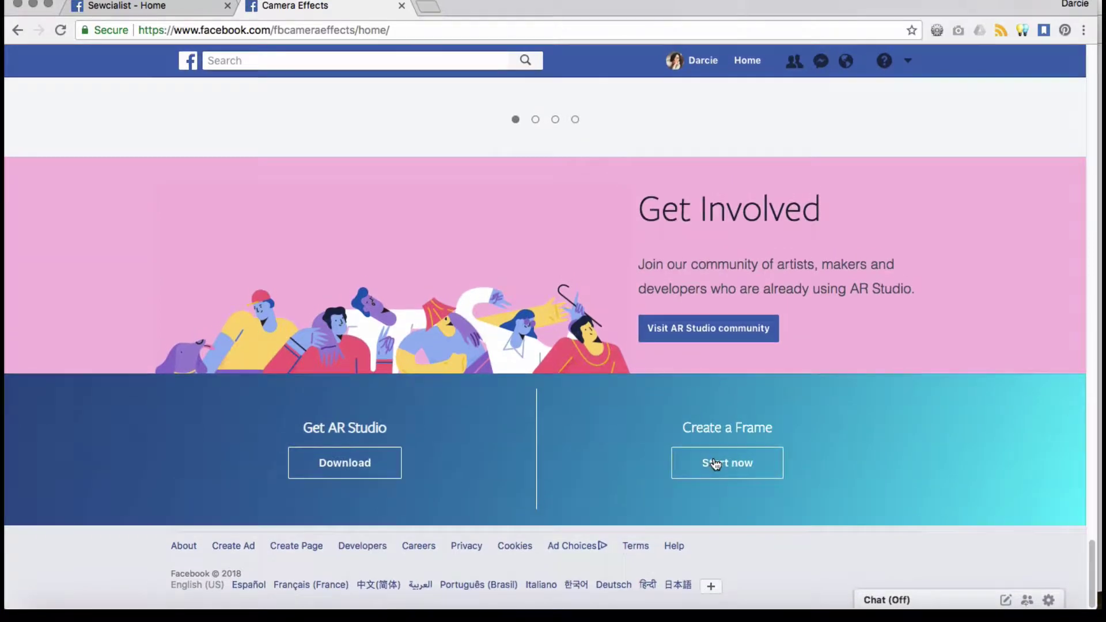
Start a new frame from the Create a Frame section, opening an empty Design canvas
left_click(732, 461)
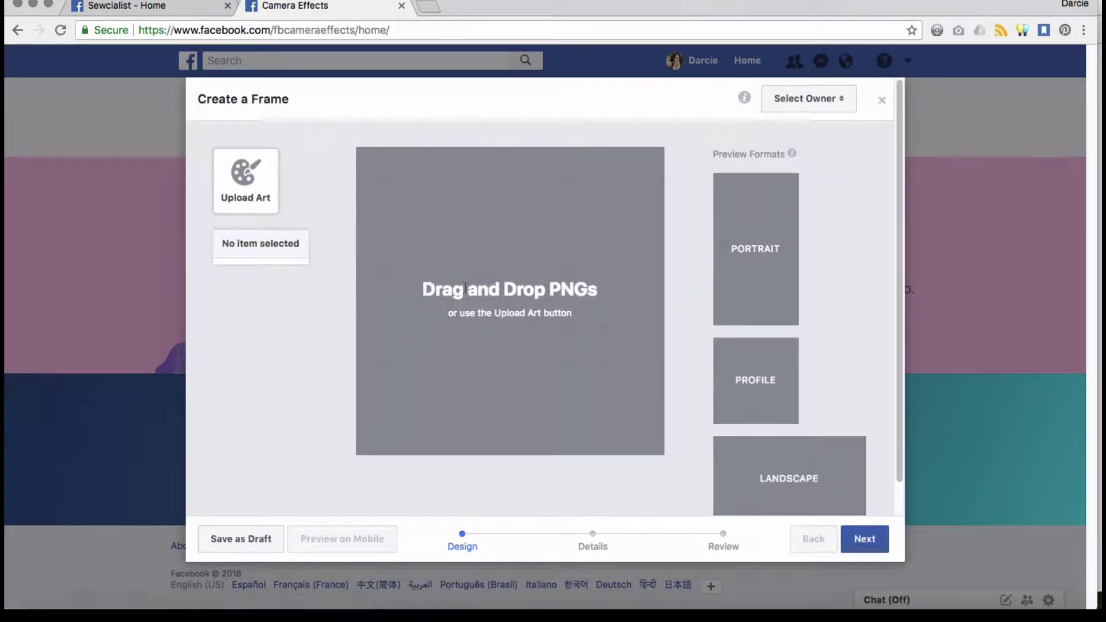
Upload beachplease-01.png from the Creative Cloud Files folder as the frame art
left_click(267, 202)
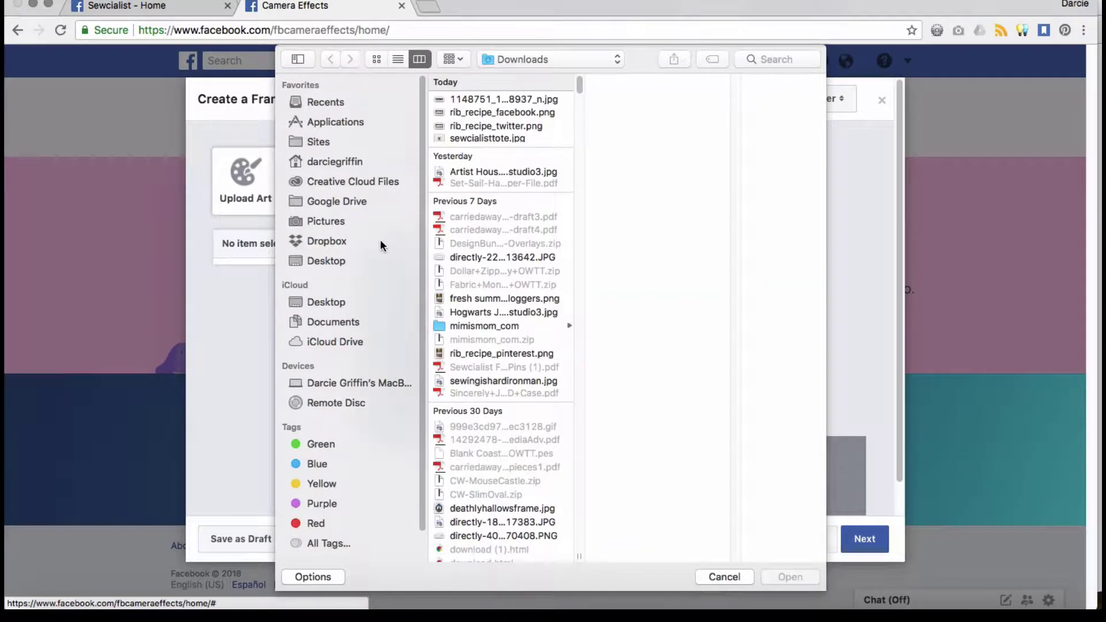
left_click(345, 189)
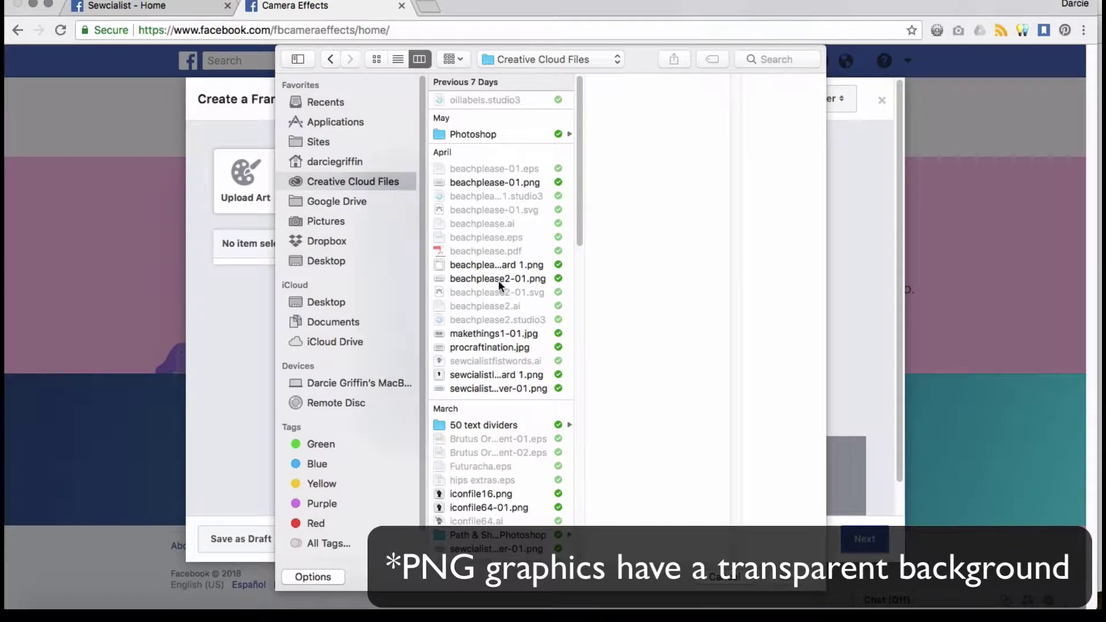
left_click(503, 183)
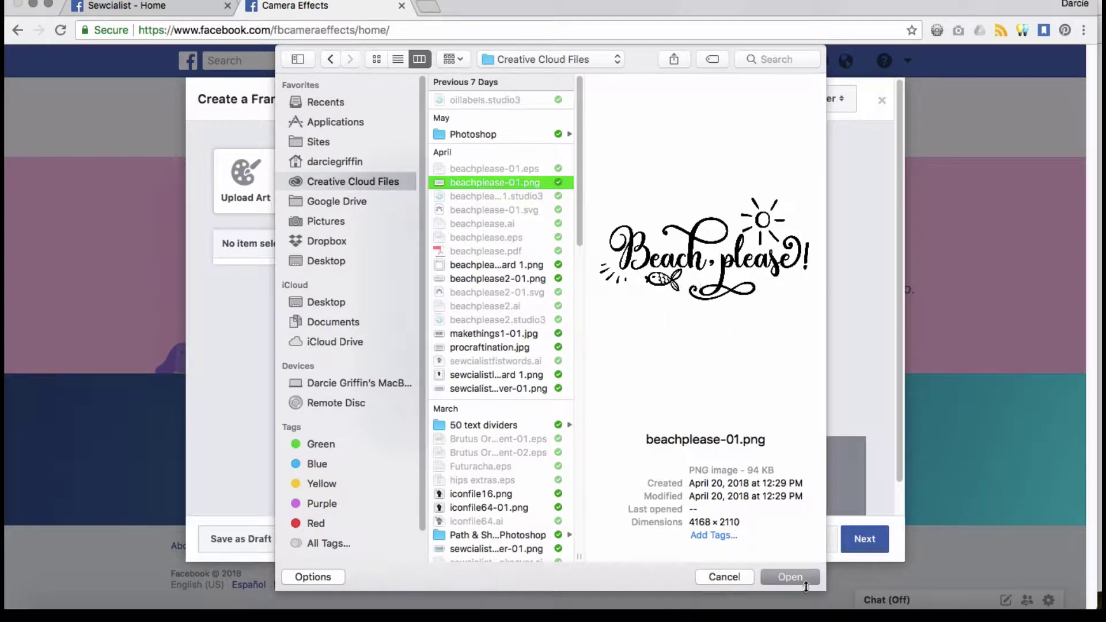
left_click(787, 577)
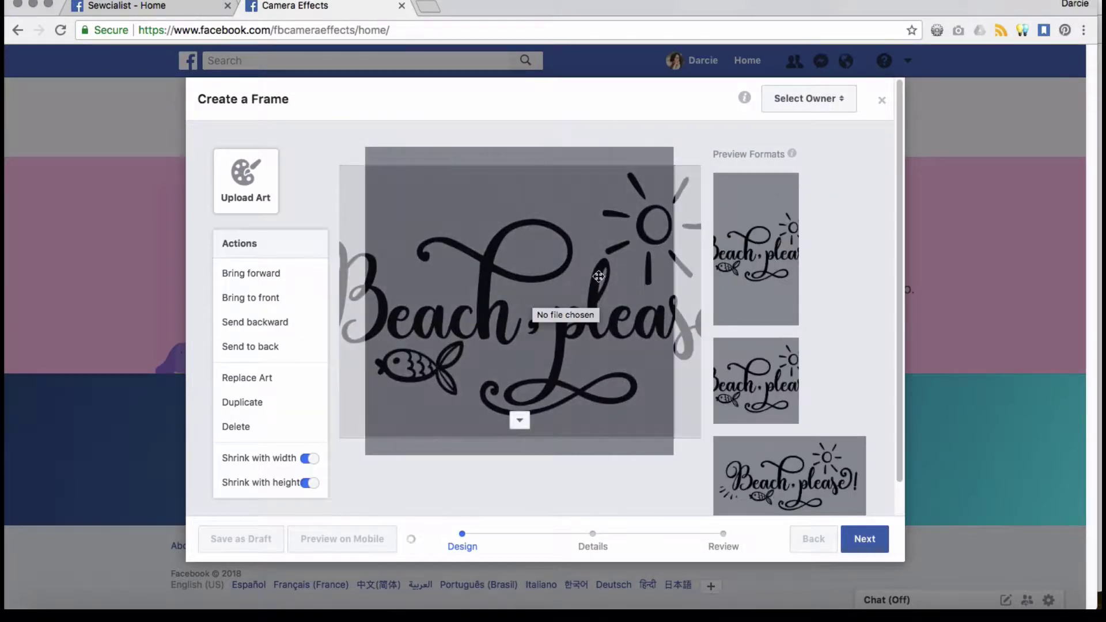
Shrink the Beach, please artwork and centre it along the frame's bottom edge
left_click_drag(701, 173, 650, 209)
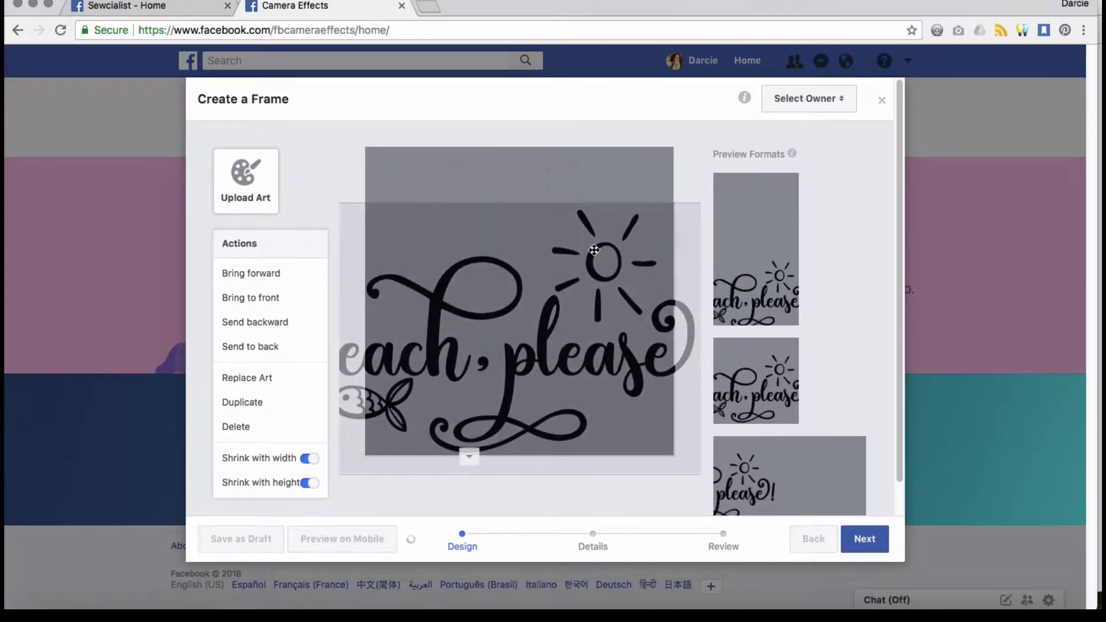
left_click_drag(594, 250, 487, 254)
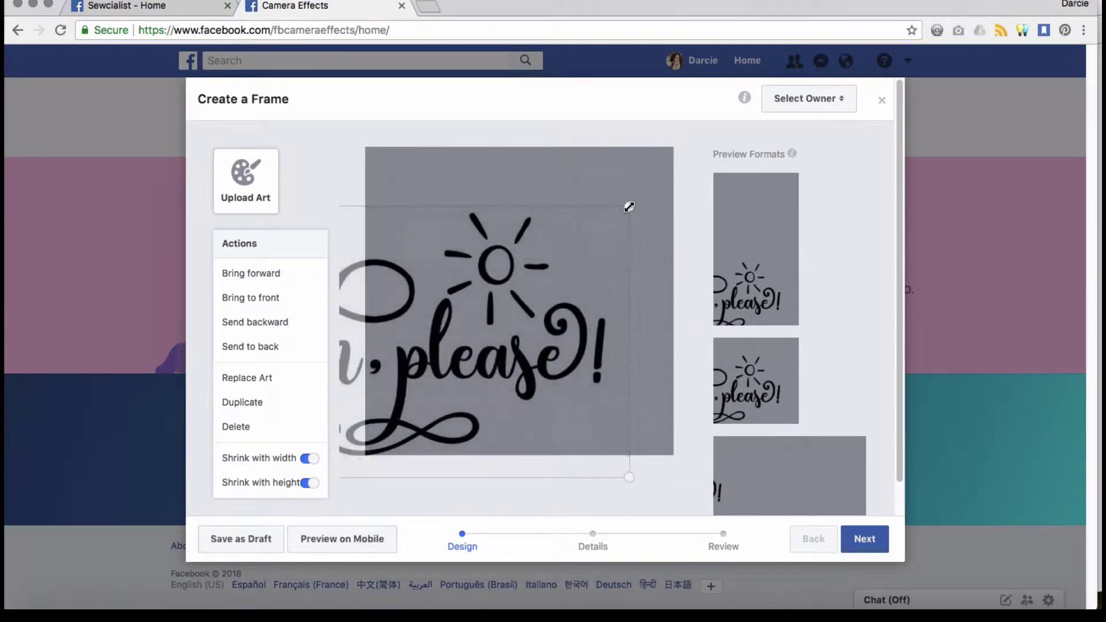
left_click_drag(629, 207, 629, 371)
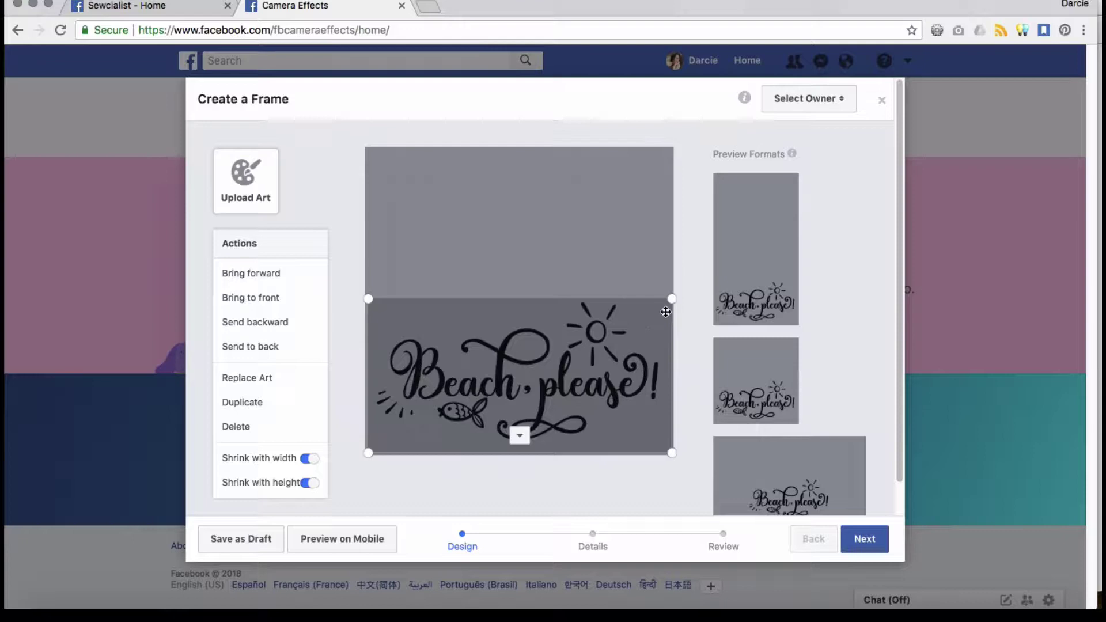
left_click_drag(672, 299, 631, 320)
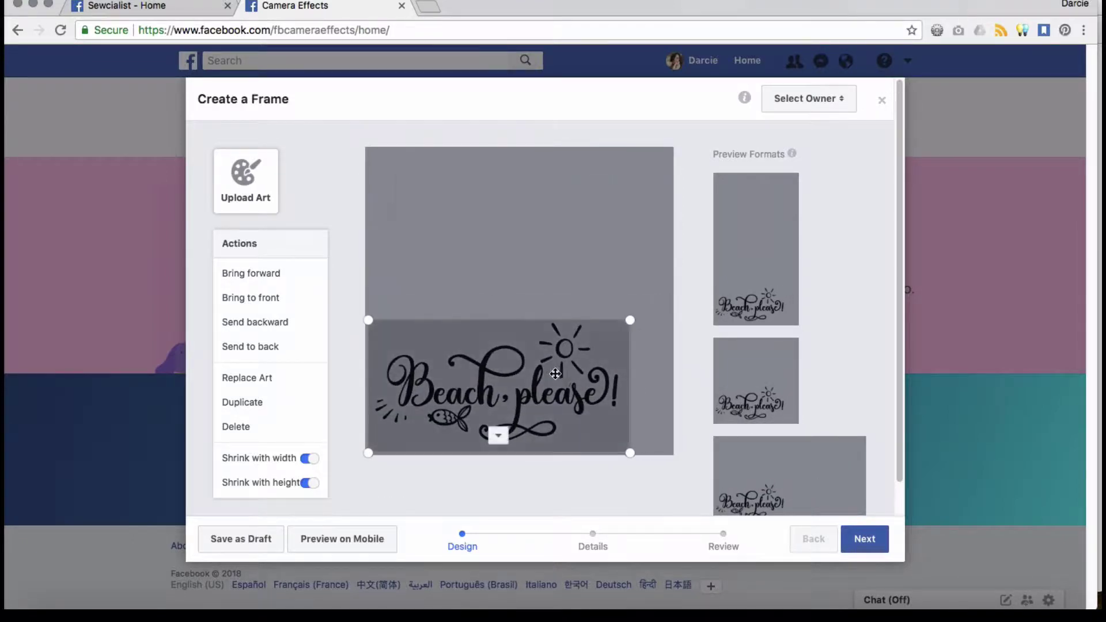
left_click_drag(556, 372, 575, 376)
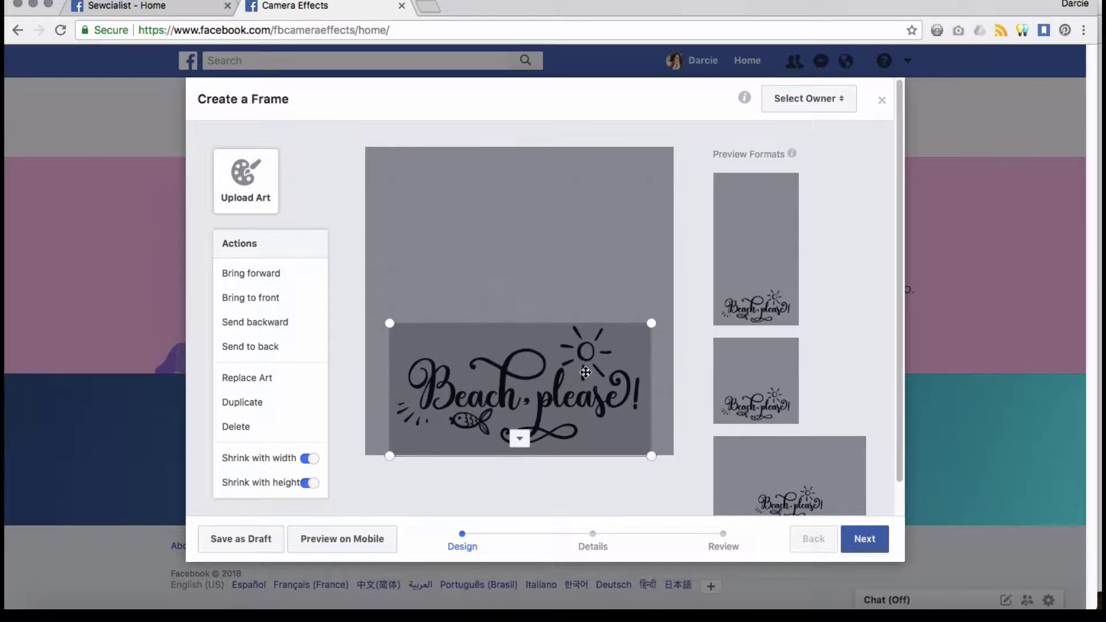
mouse_move(760, 285)
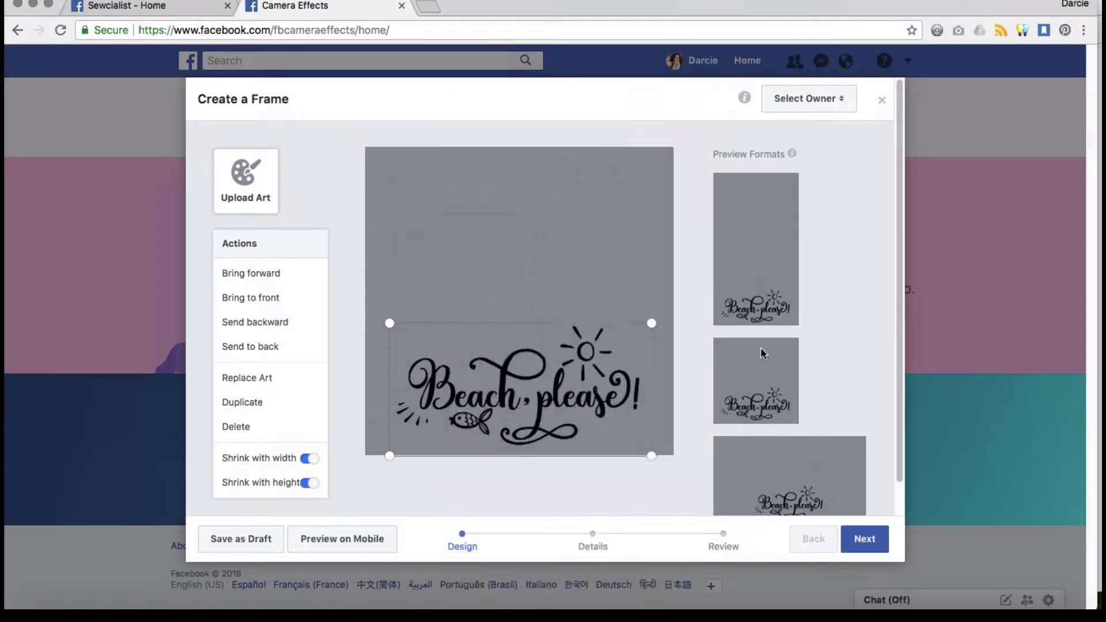
mouse_move(759, 374)
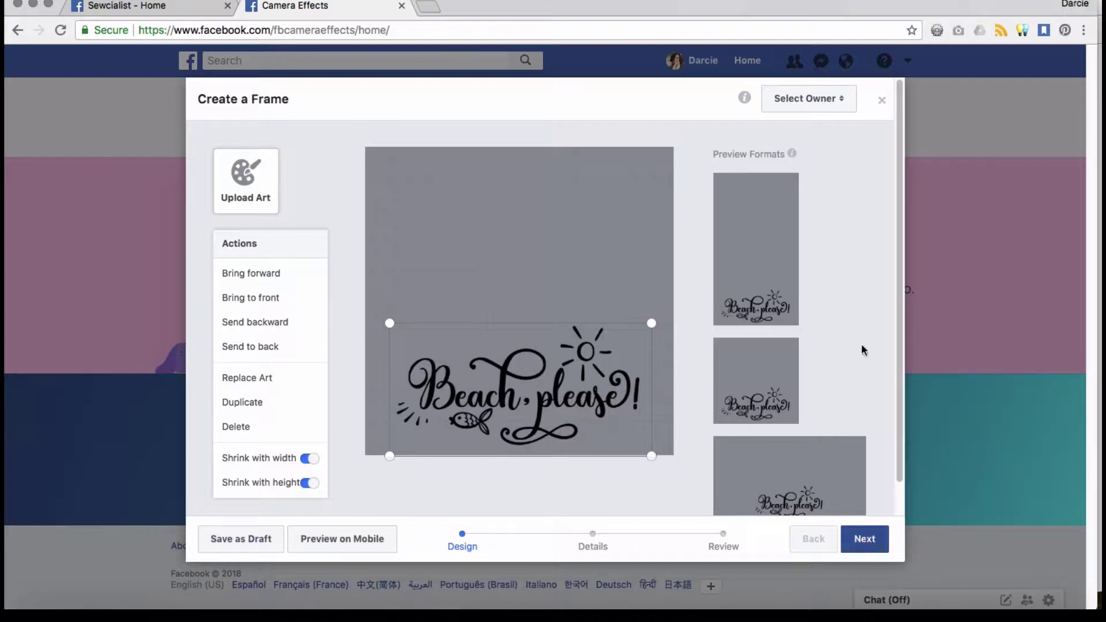
Set the frame's owner to your personal profile instead of a page
left_click(842, 103)
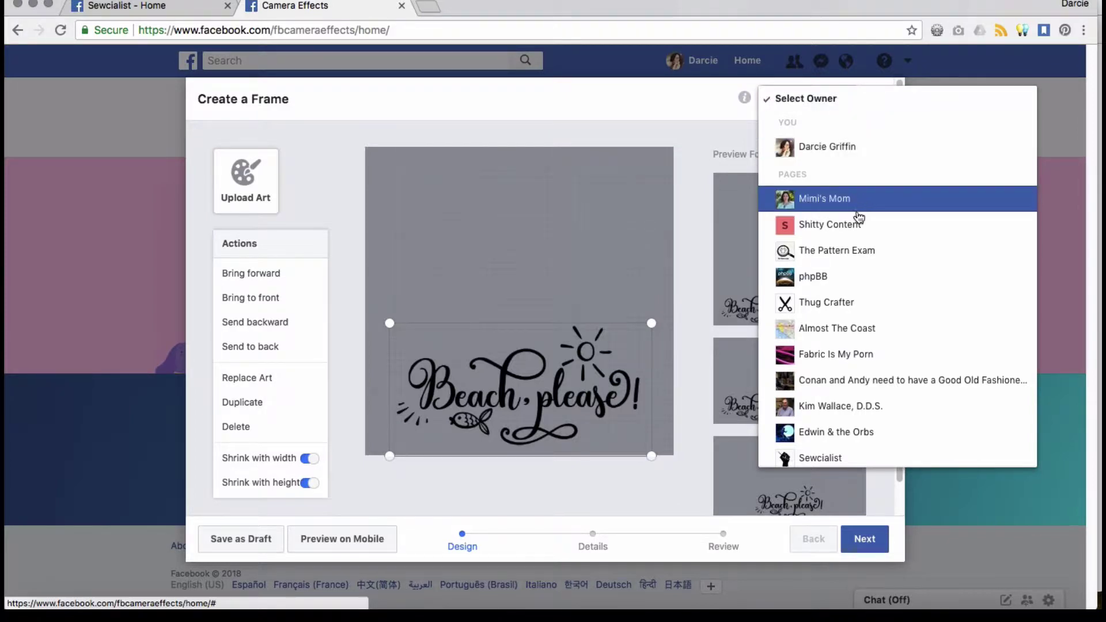
scroll(835, 374, "down", 1)
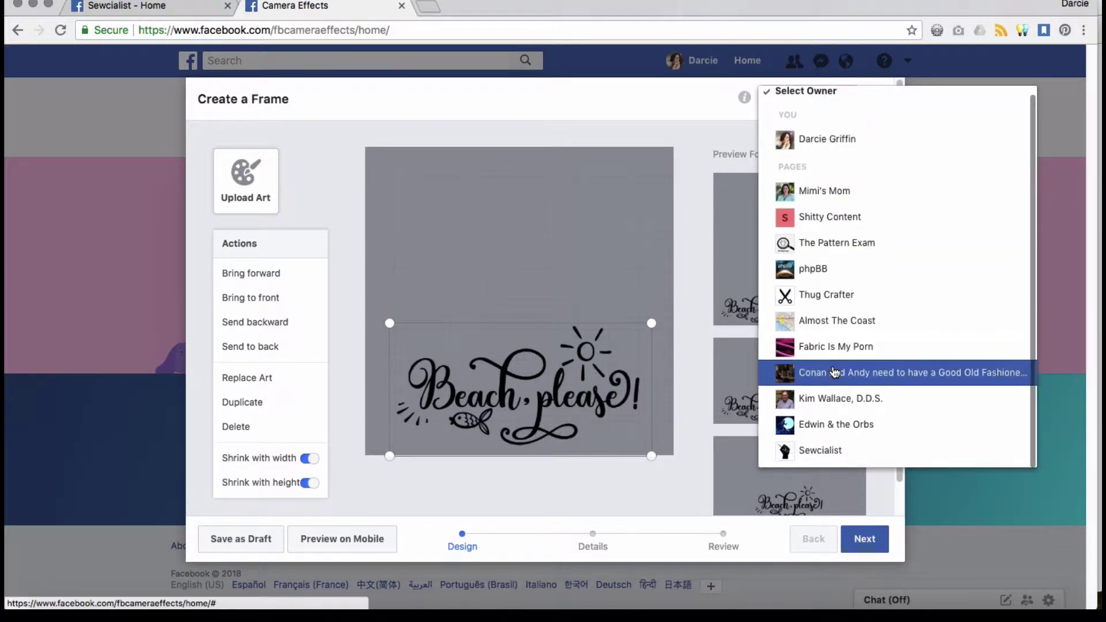
scroll(838, 167, "up", 1)
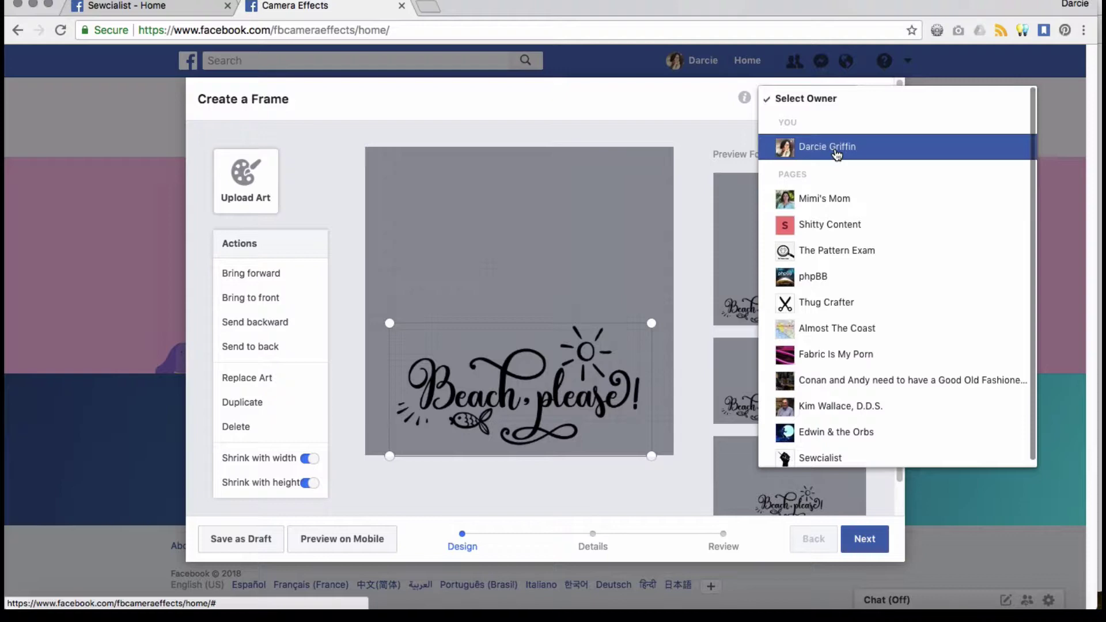
left_click(836, 151)
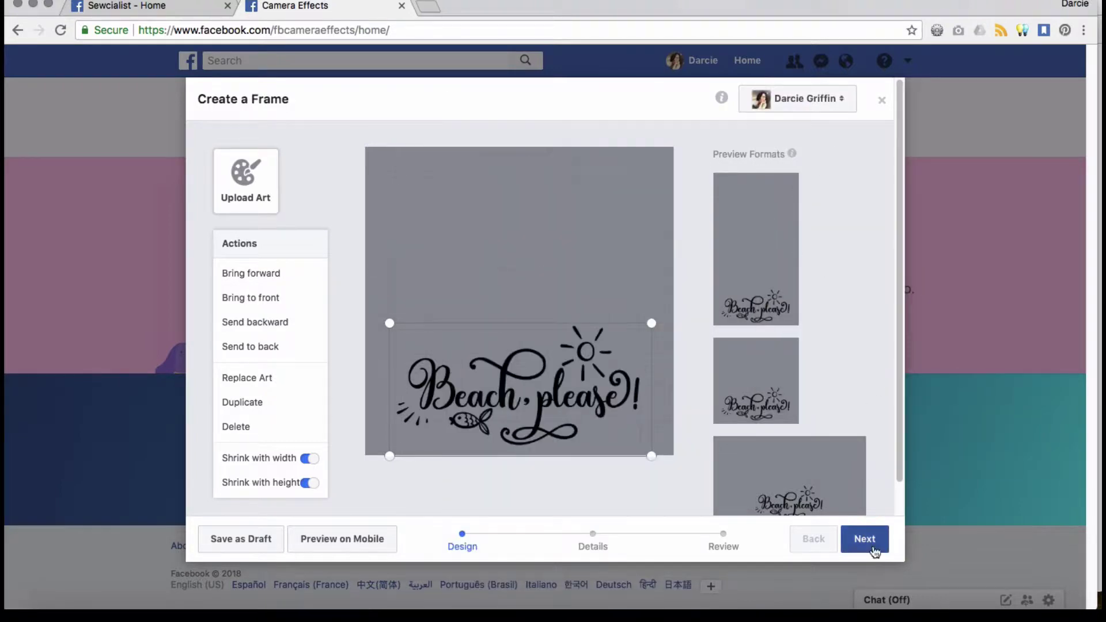
On the Details step, name the frame 'Beach, Please', keeping default location and schedule
left_click(870, 540)
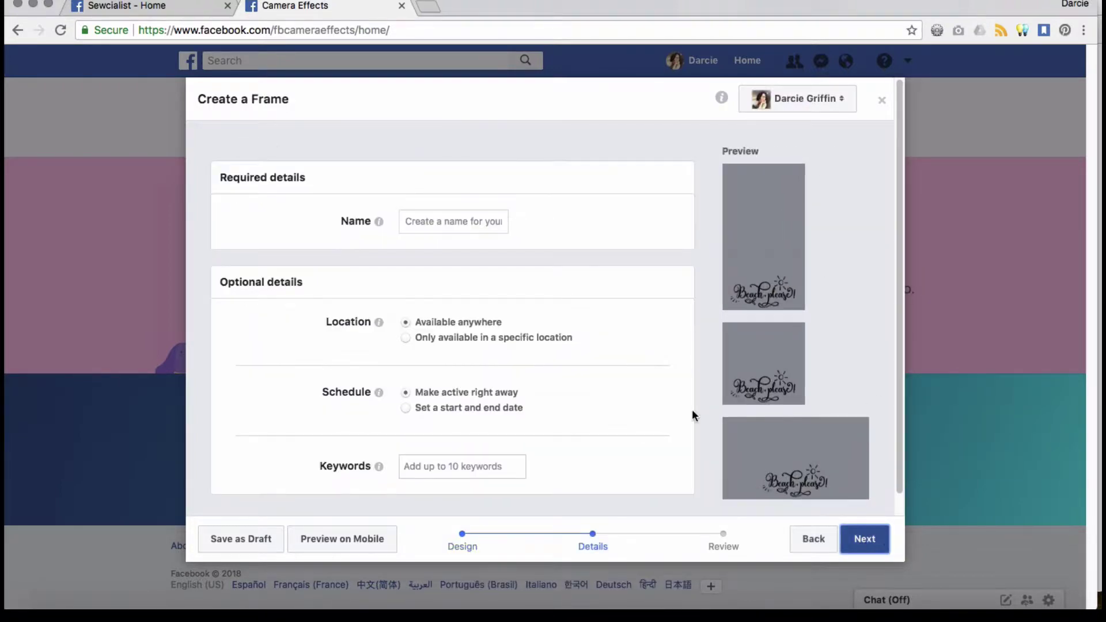
scroll(537, 206, "down", 1)
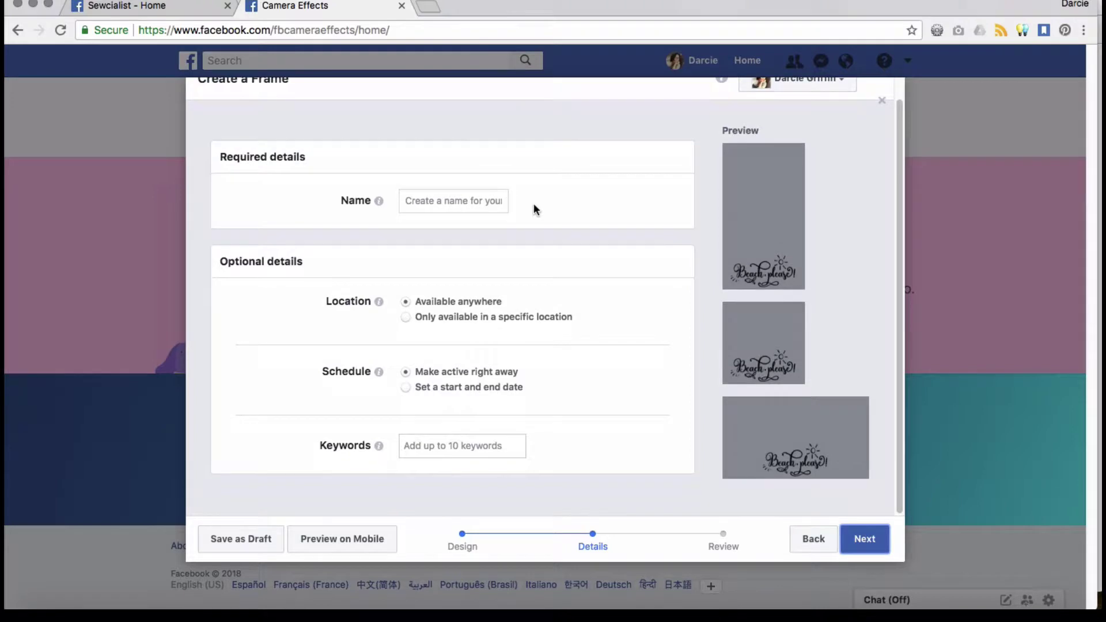
left_click(459, 206)
type("Beach, Please")
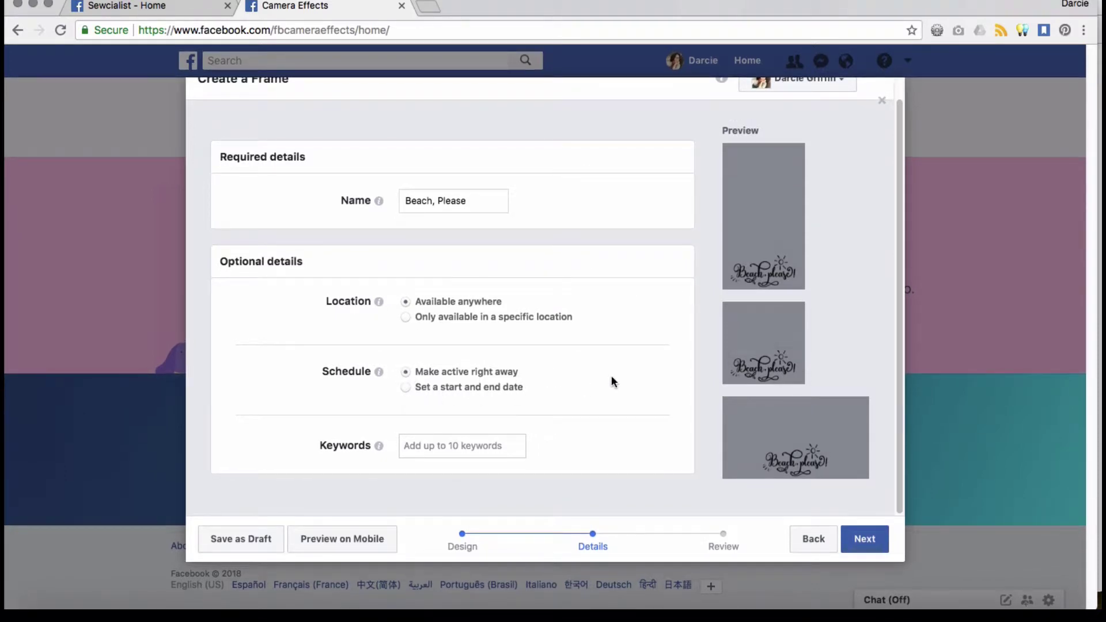
scroll(531, 450, "up", 1)
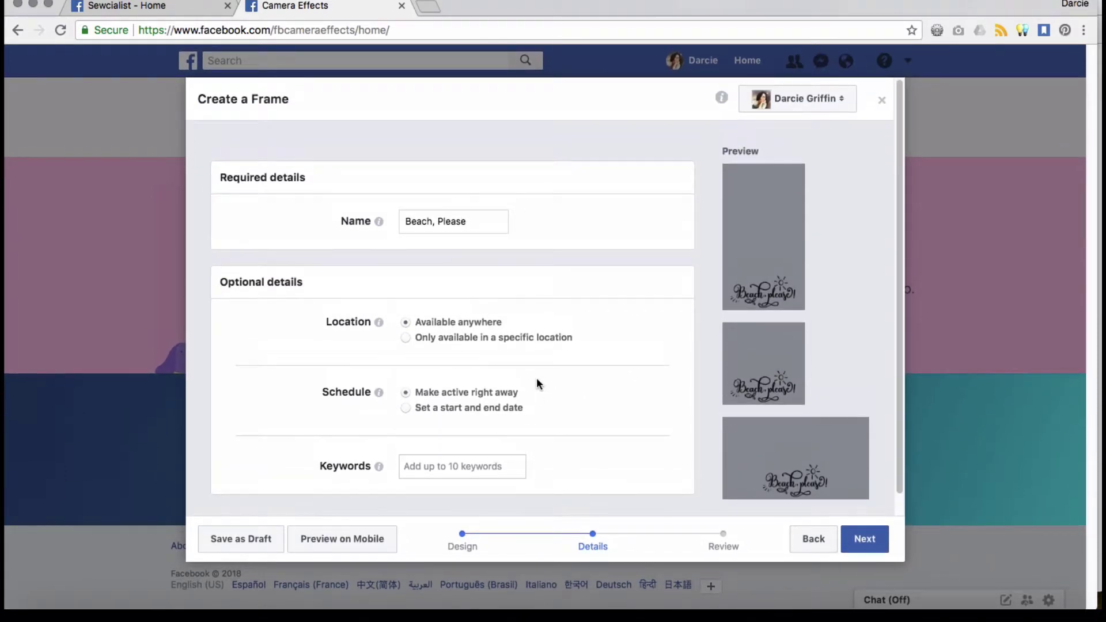
scroll(482, 430, "down", 1)
scroll(481, 430, "up", 1)
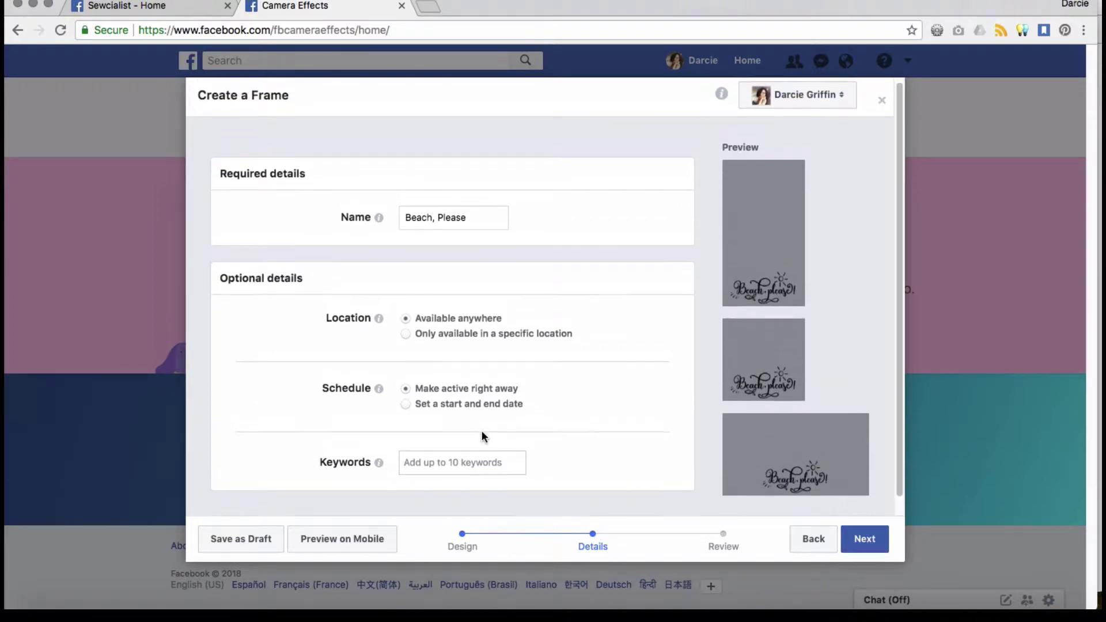
scroll(534, 365, "down", 1)
scroll(537, 369, "up", 1)
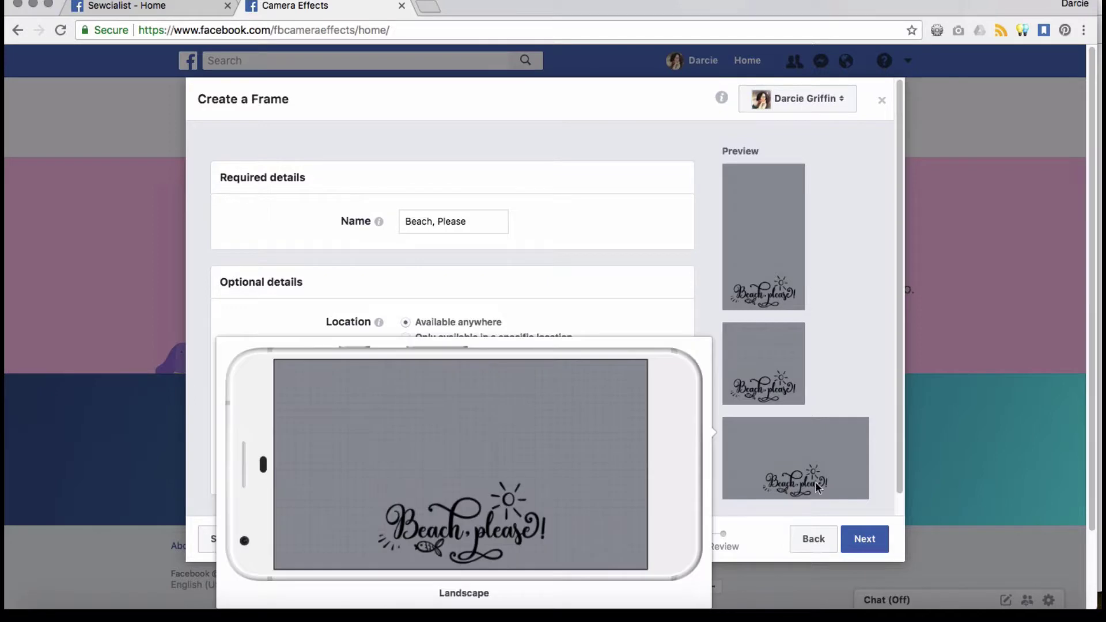
Go to the Review step and check the owner list without changing it
left_click(871, 543)
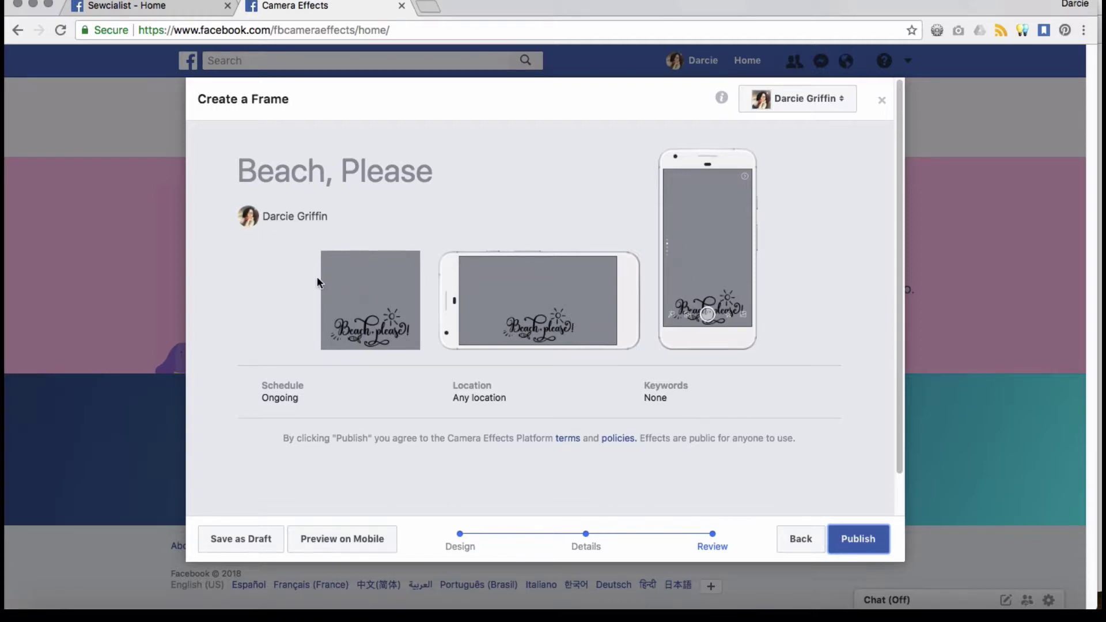
left_click(839, 104)
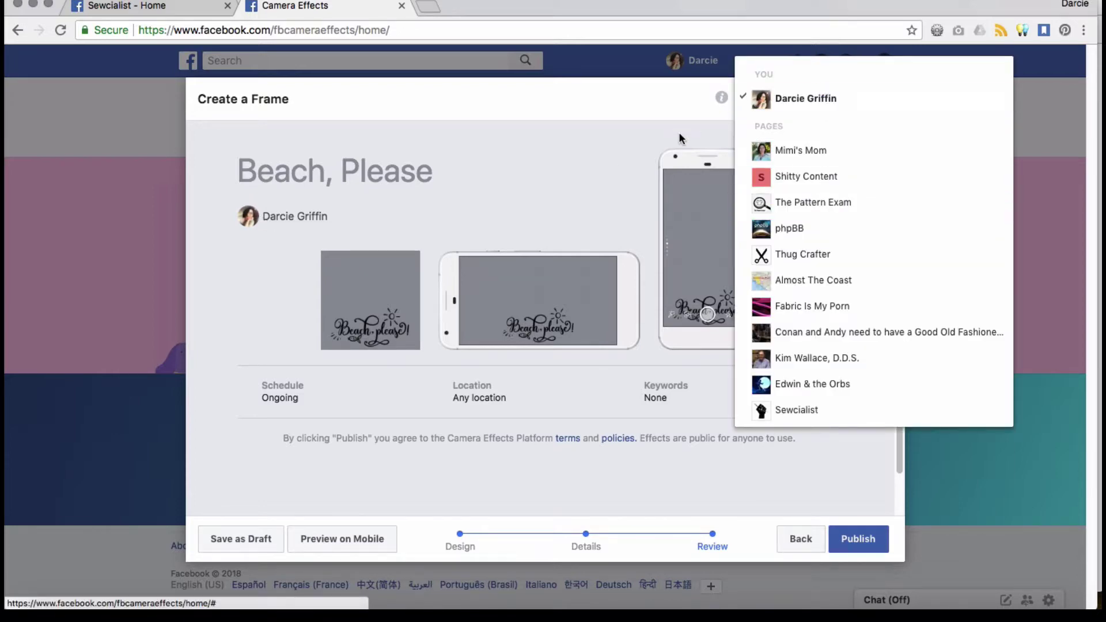
left_click(613, 153)
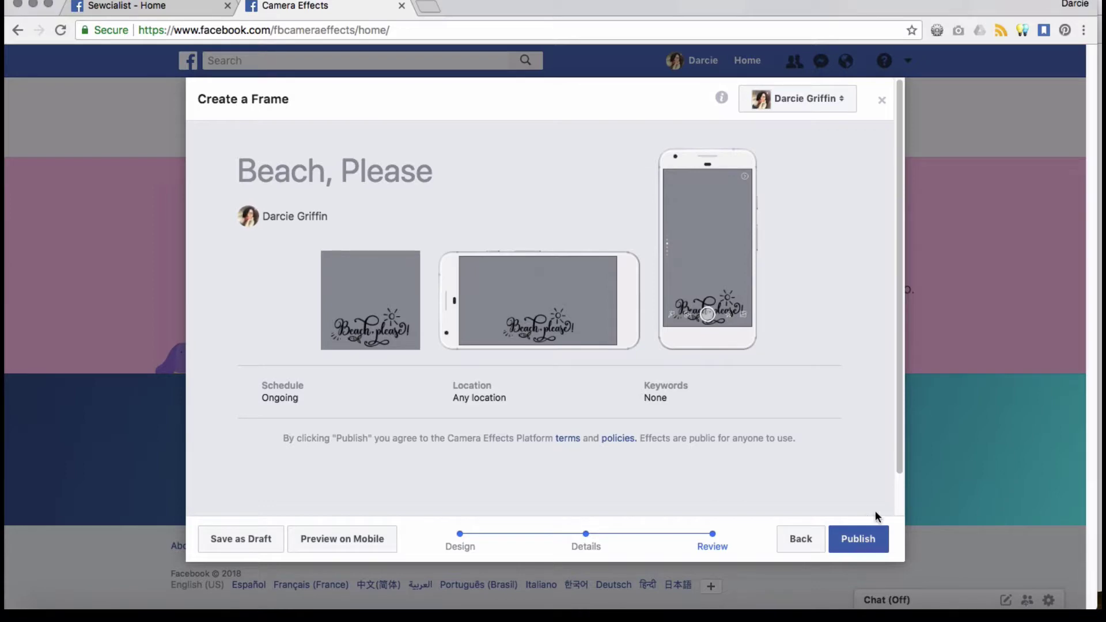
Publish the Beach, Please frame, accepting the Are You Sure? warning
left_click(862, 538)
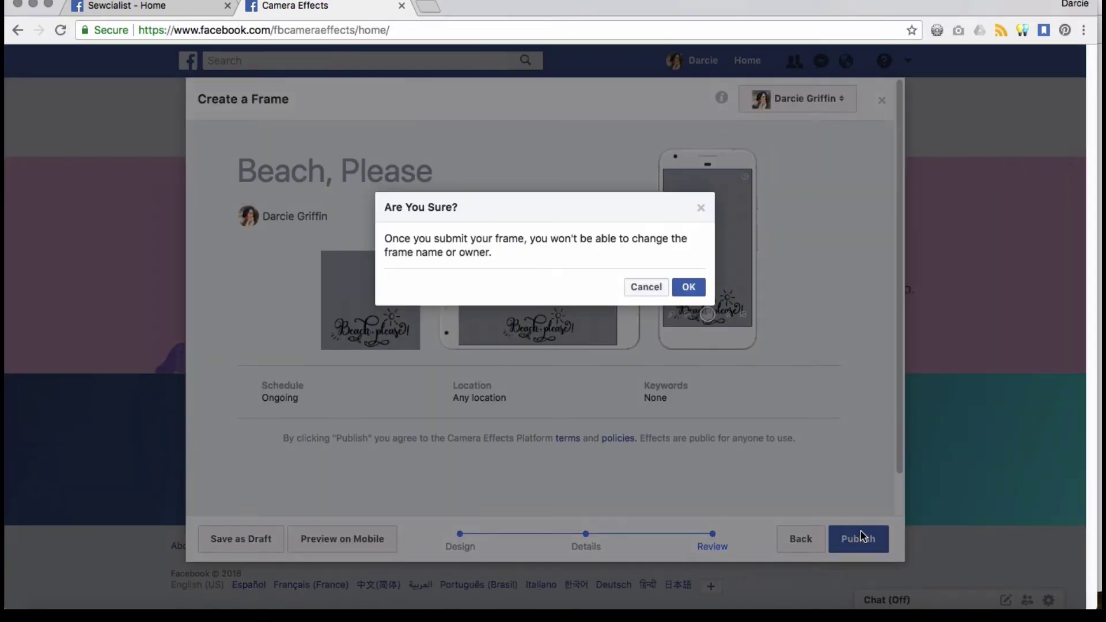
left_click(689, 287)
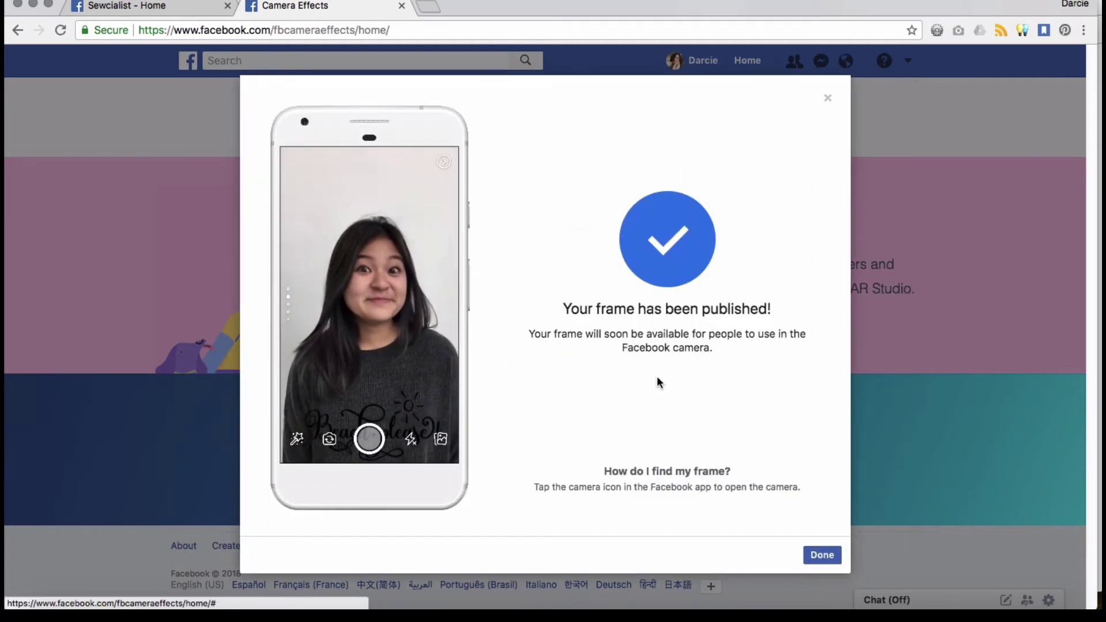
Close the publish confirmation and scroll the Sewcialist page to its profile-frame post
left_click(815, 555)
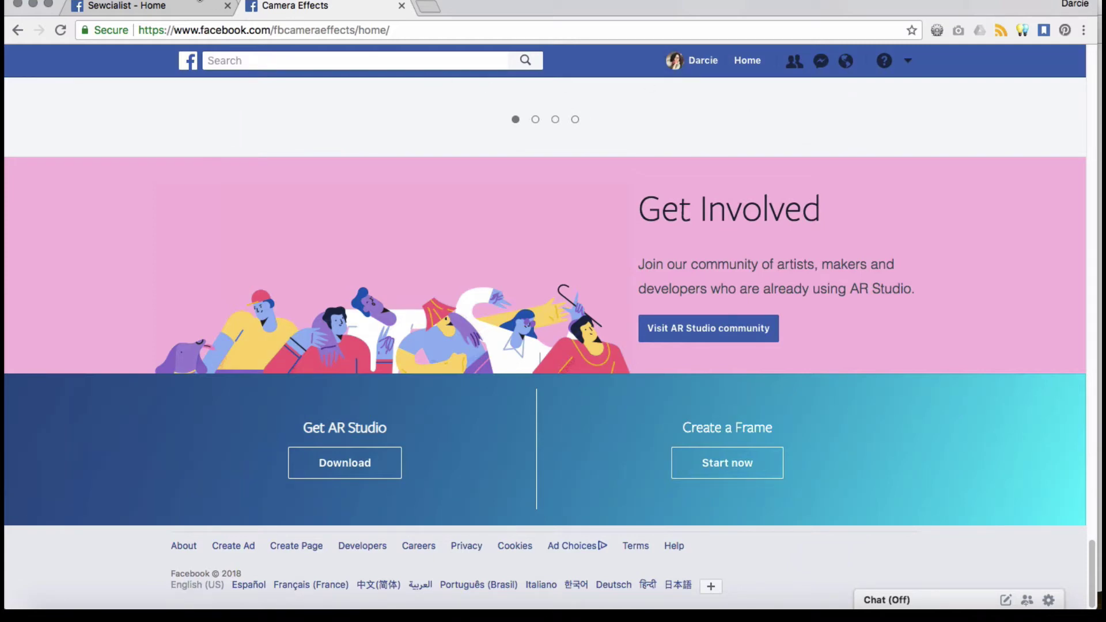
left_click(178, 8)
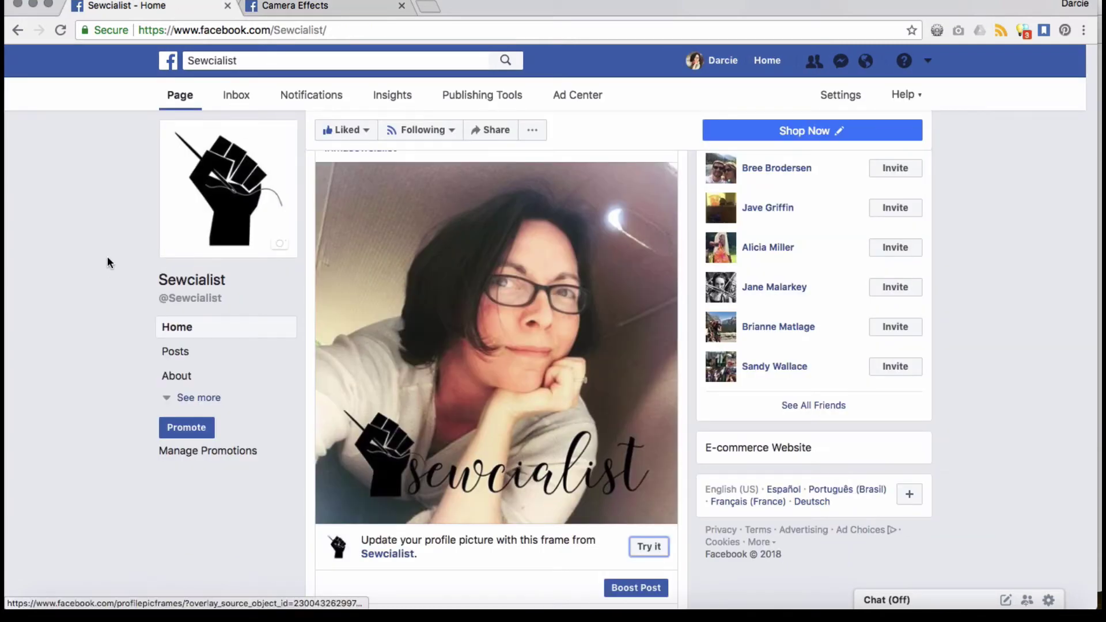
scroll(84, 232, "down", 2)
scroll(84, 232, "up", 1)
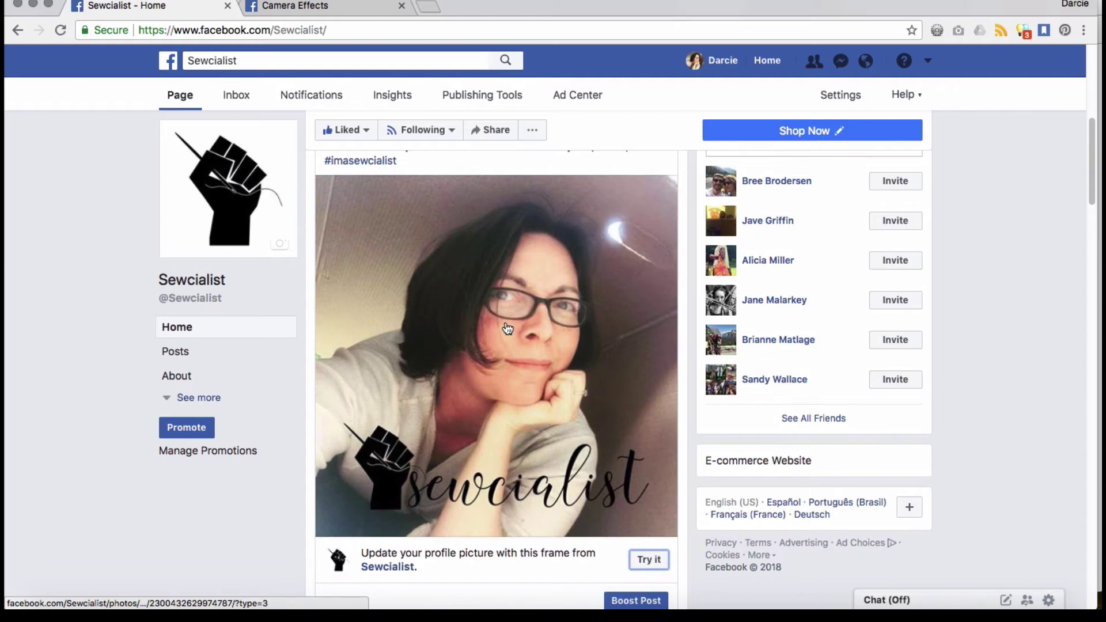
scroll(286, 316, "down", 4)
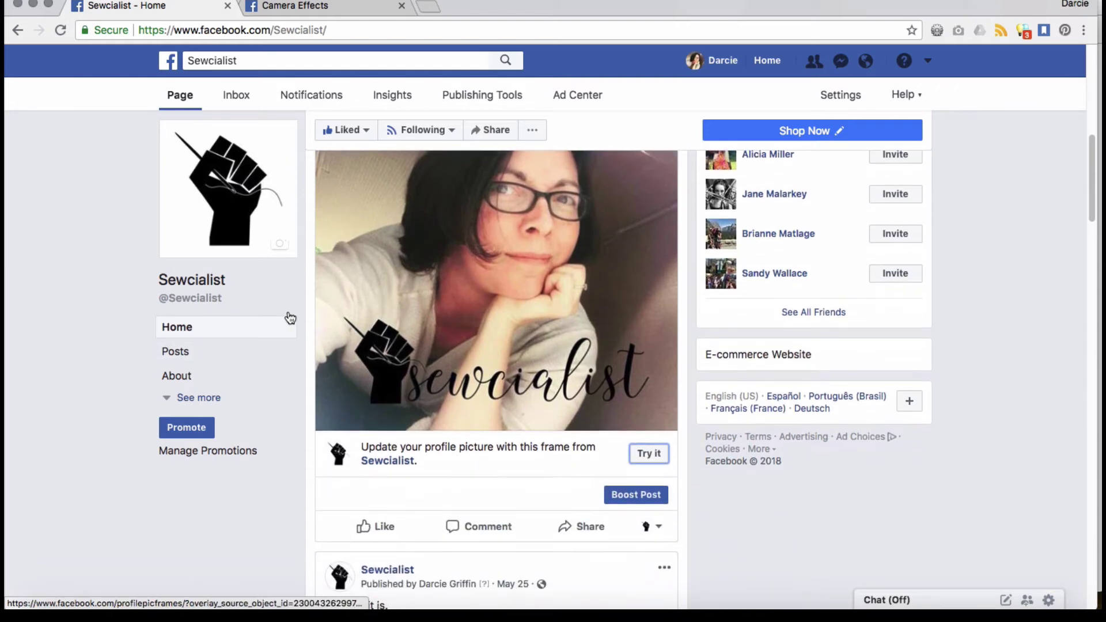
scroll(543, 386, "down", 5)
scroll(645, 451, "up", 6)
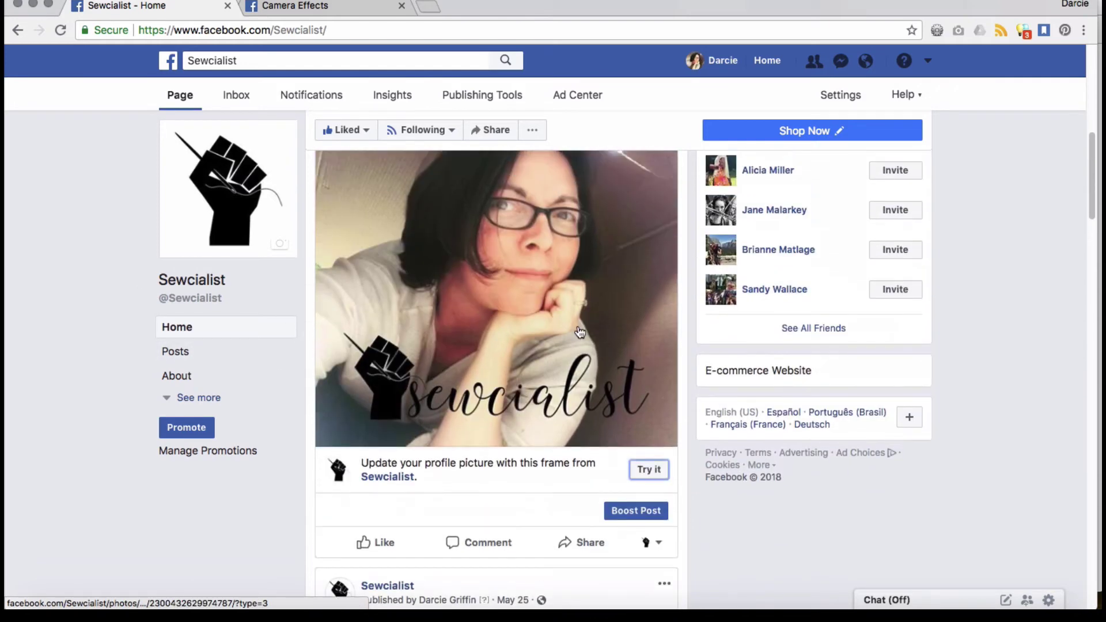
scroll(645, 452, "up", 1)
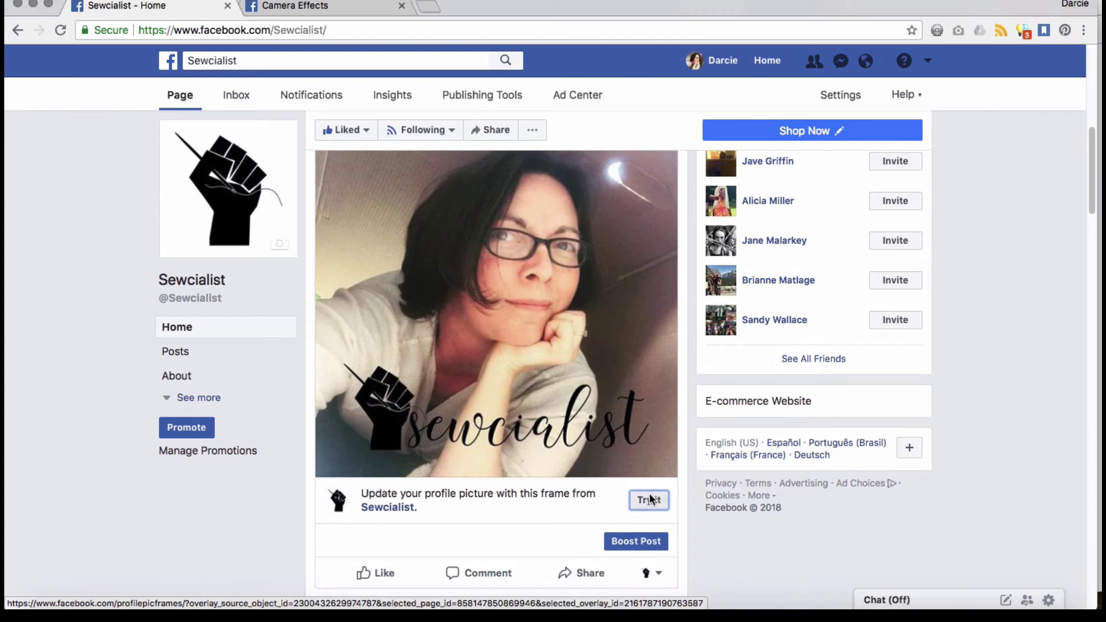
left_click(649, 499)
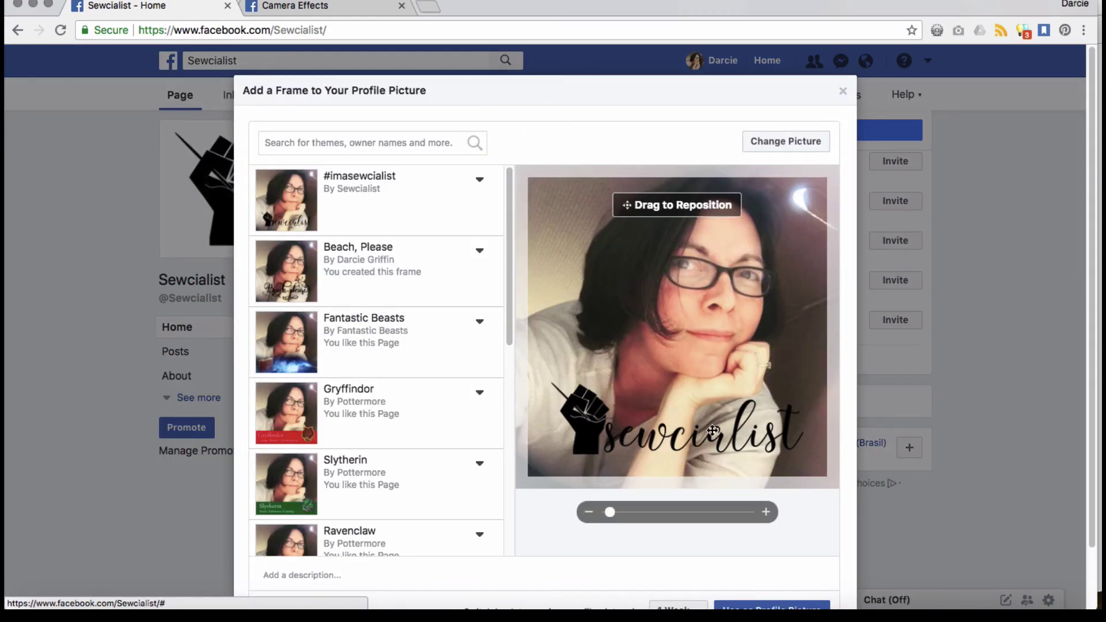
scroll(764, 410, "down", 2)
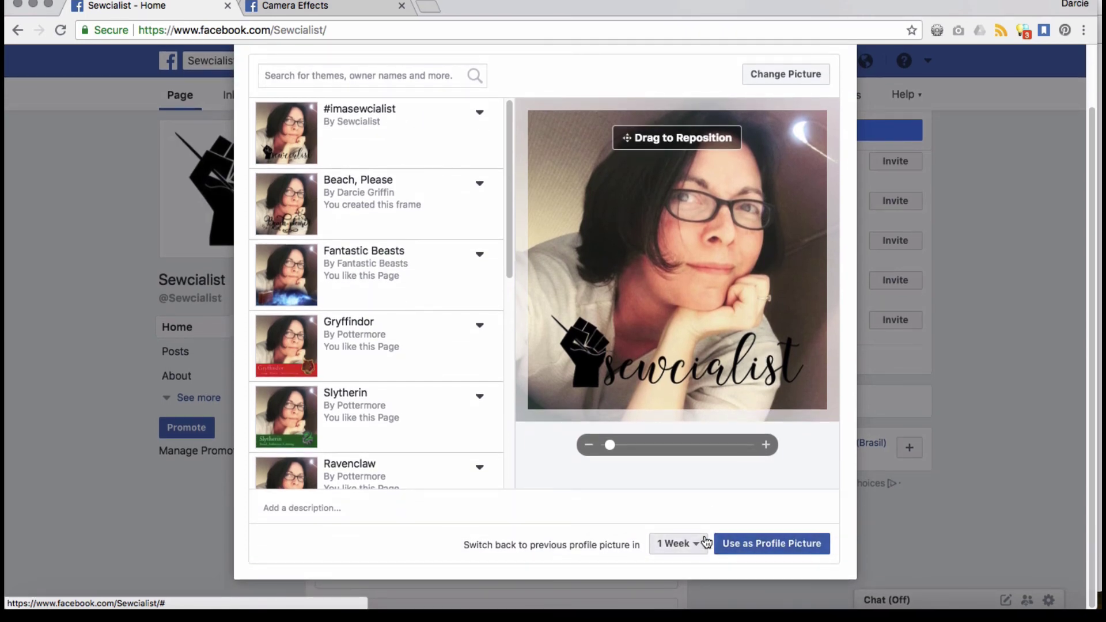
scroll(753, 343, "up", 3)
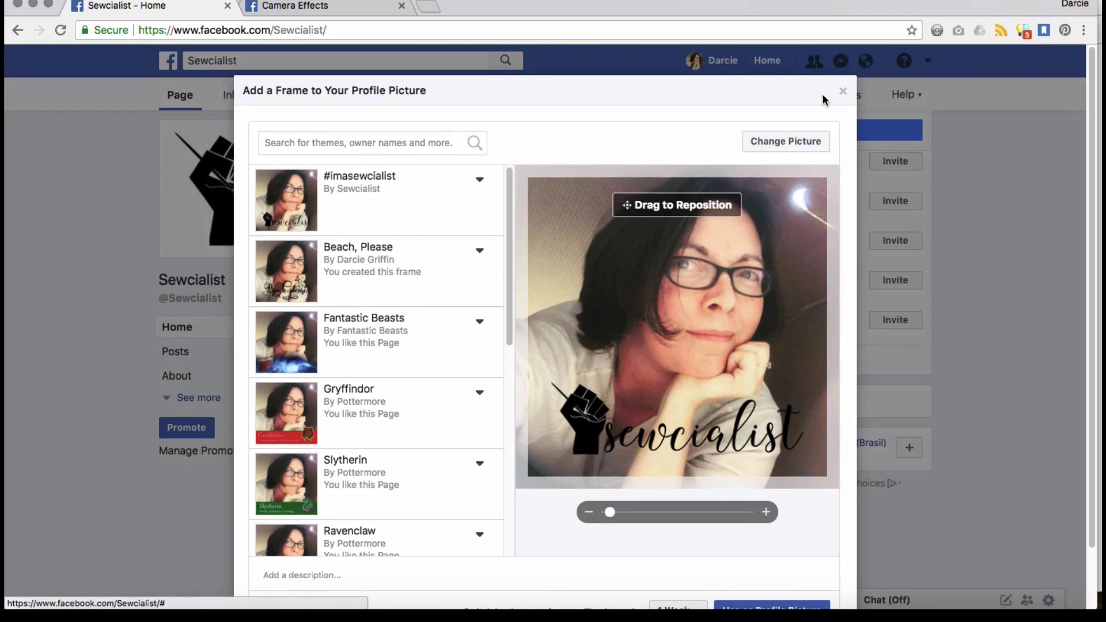
left_click(842, 95)
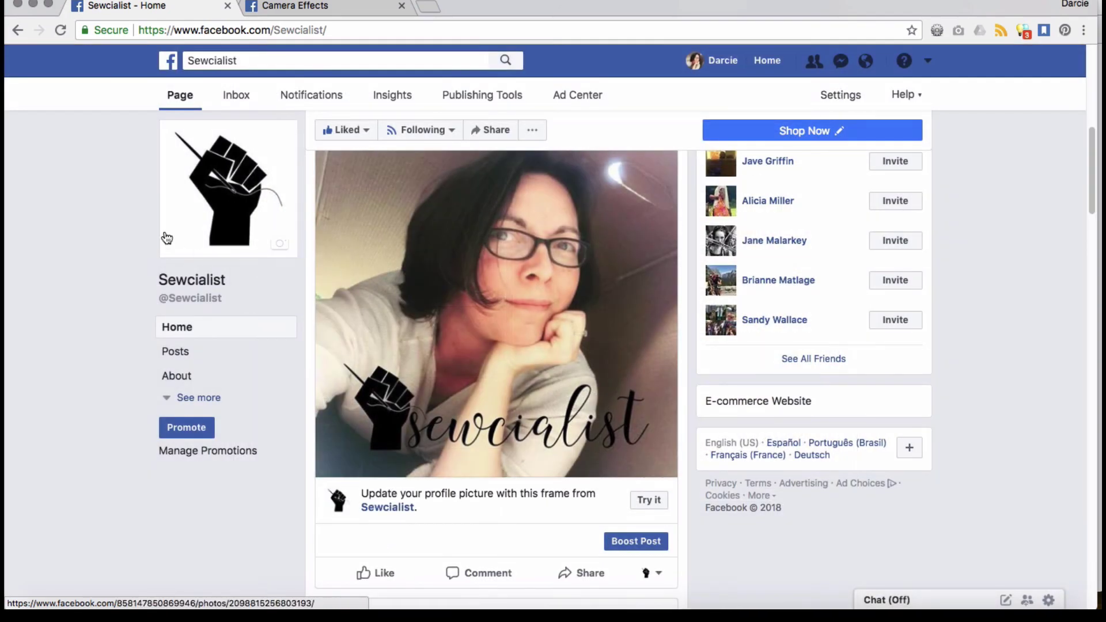